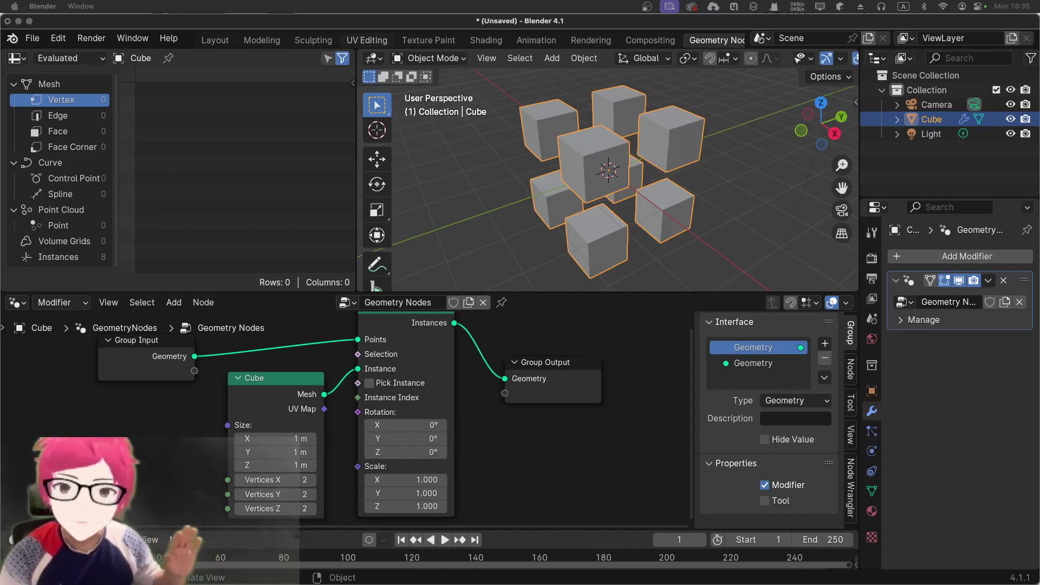
Spread the Group Input, Cube, Instance on Points and Group Output nodes further apart in the node tree
{"action": "left_click", "coordinate": [639, 403]}
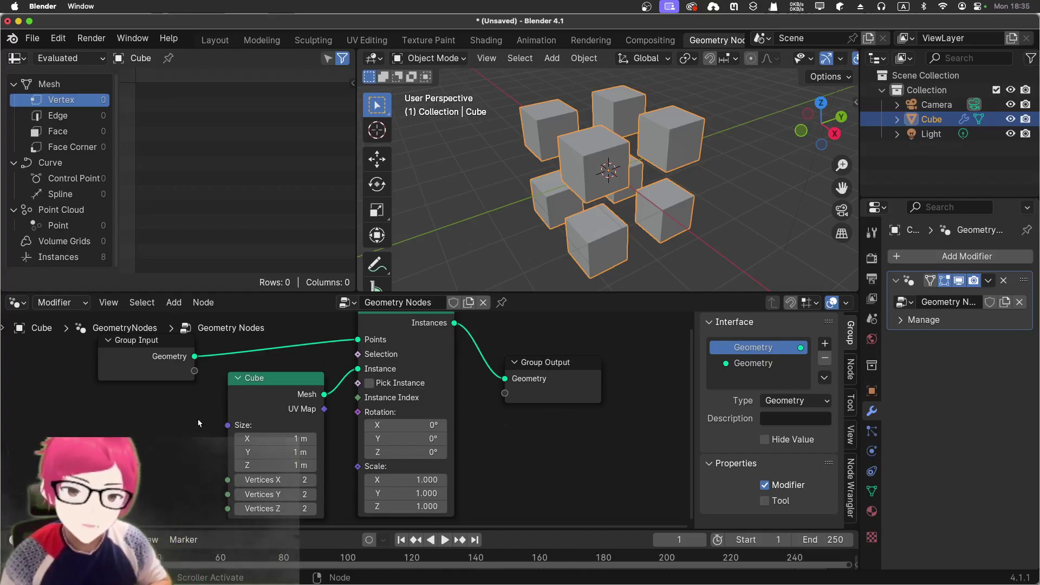
{"action": "left_click", "coordinate": [275, 373]}
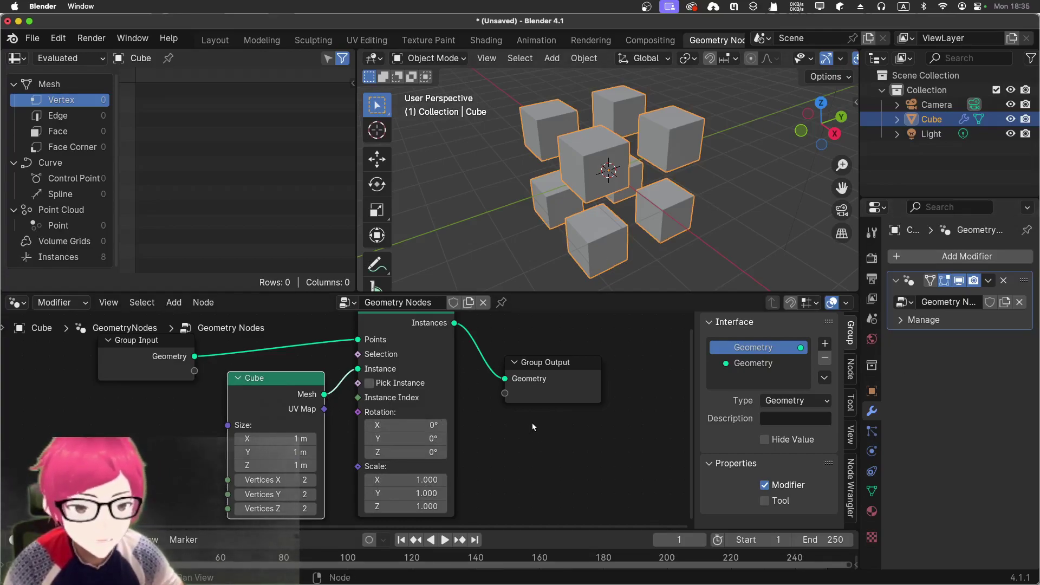
{"action": "middle_click_drag", "start_coordinate": [510, 441], "coordinate": [541, 465]}
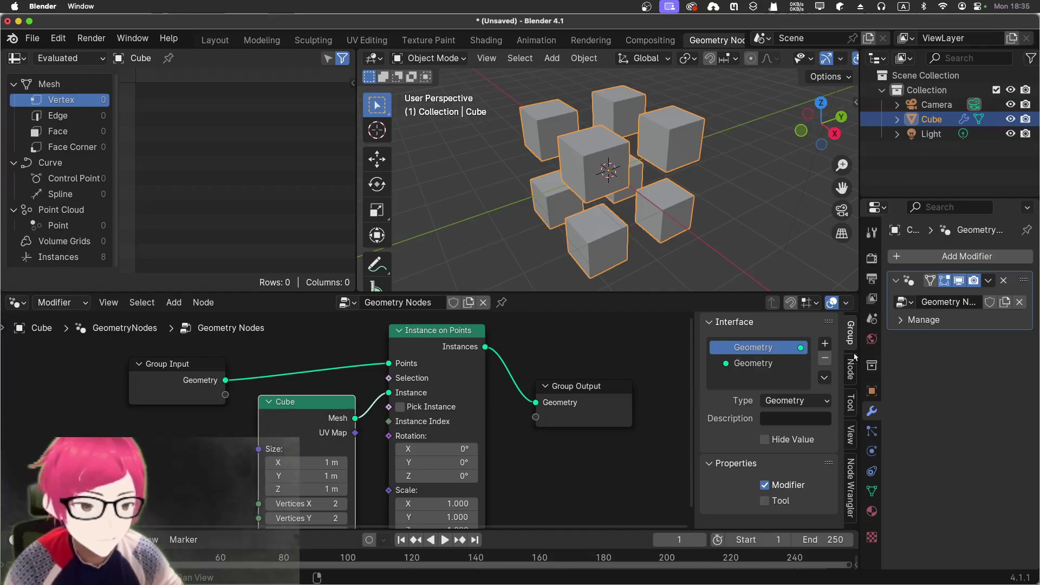
{"action": "scroll", "coordinate": [537, 412], "scroll_direction": "down", "scroll_amount": 1}
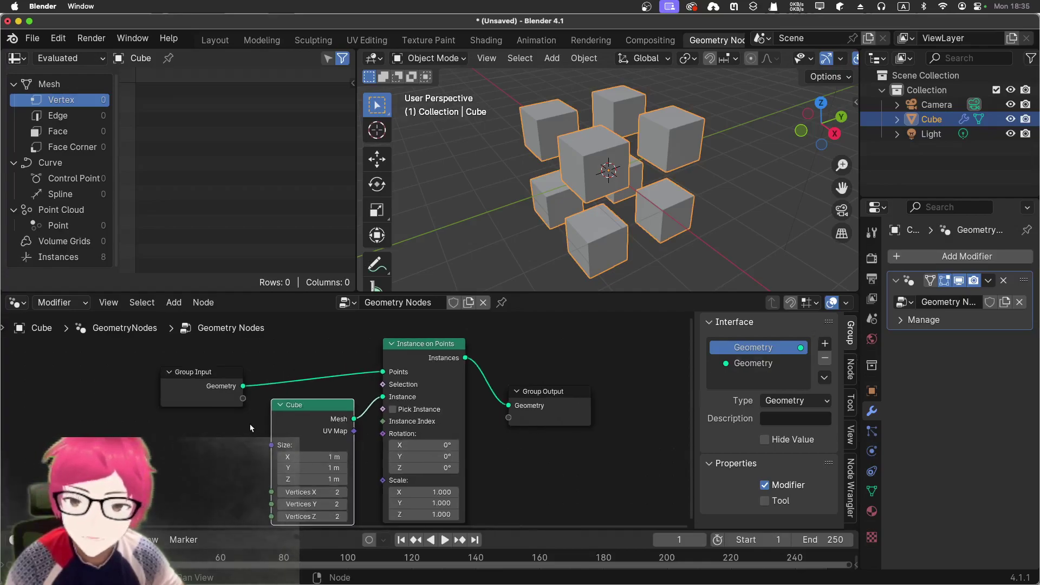
{"action": "left_click_drag", "start_coordinate": [195, 381], "coordinate": [161, 379]}
{"action": "left_click_drag", "start_coordinate": [321, 405], "coordinate": [257, 404]}
{"action": "left_click_drag", "start_coordinate": [157, 362], "coordinate": [135, 362]}
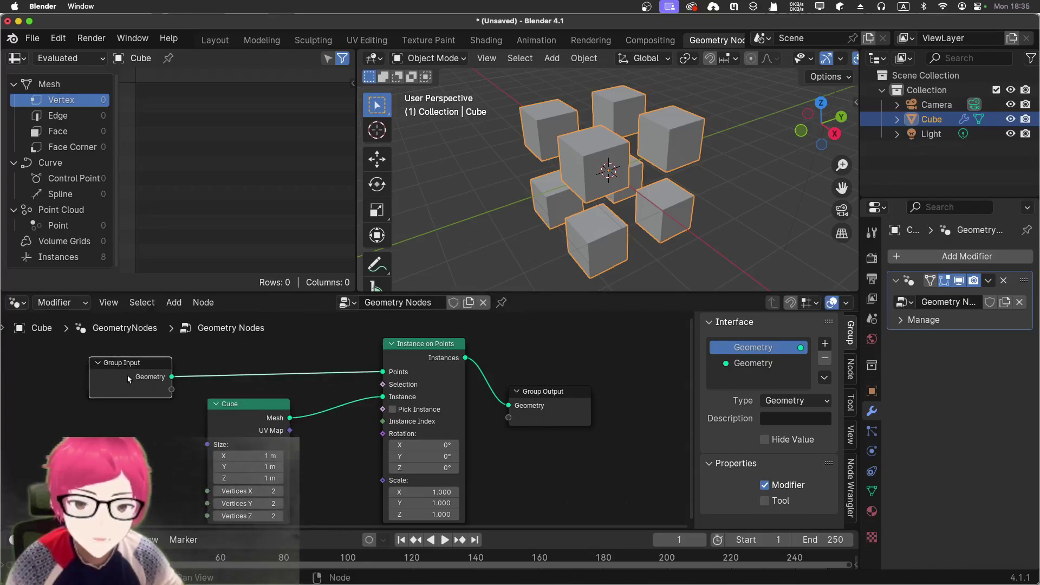
{"action": "left_click_drag", "start_coordinate": [392, 374], "coordinate": [382, 371]}
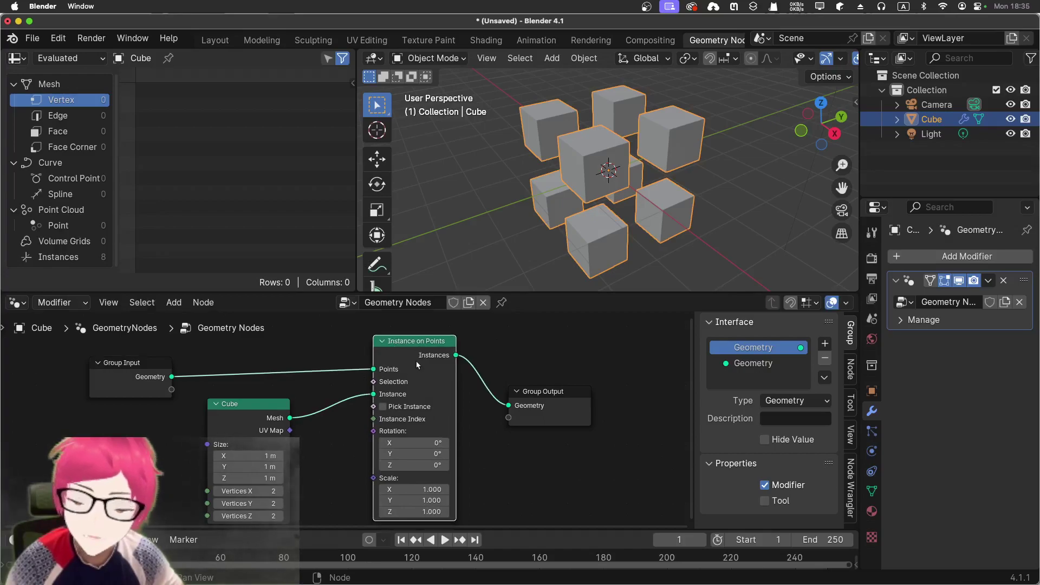
{"action": "left_click_drag", "start_coordinate": [542, 391], "coordinate": [615, 386]}
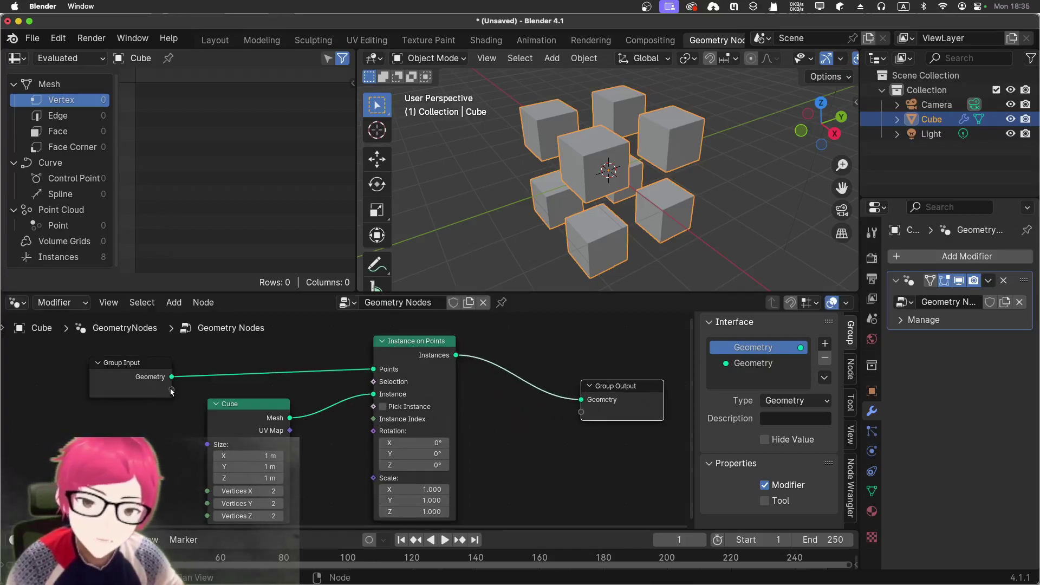
Expose the Rotation and Scale of the Instance on Points node as group inputs by linking them to Group Input
{"action": "mouse_move", "coordinate": [171, 391]}
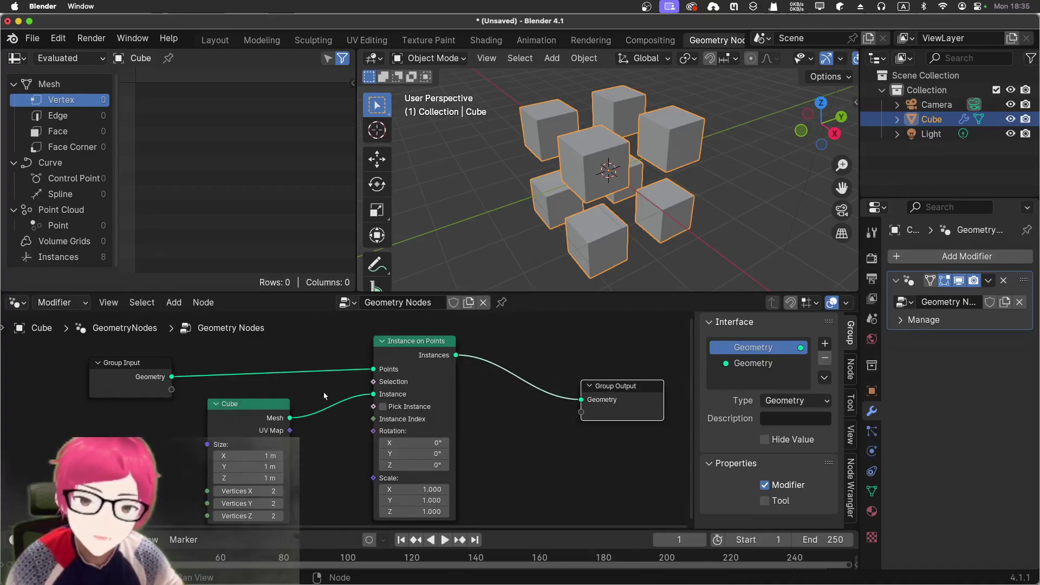
{"action": "scroll", "coordinate": [466, 429], "scroll_direction": "down", "scroll_amount": 3}
{"action": "middle_click_drag", "start_coordinate": [336, 410], "coordinate": [402, 452]}
{"action": "left_click_drag", "start_coordinate": [482, 440], "coordinate": [241, 388]}
{"action": "key", "text": "ctrl+z"}
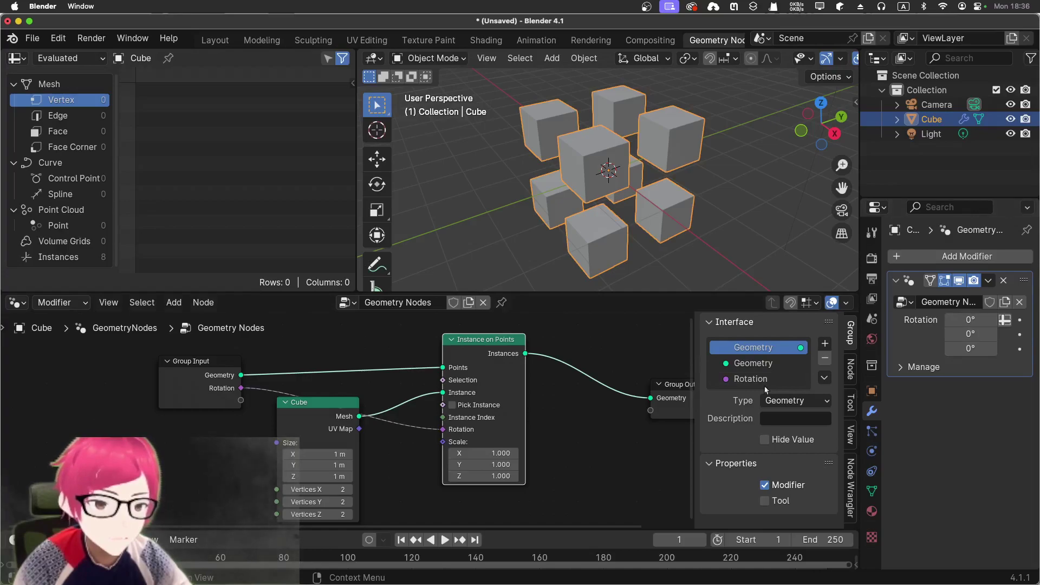
{"action": "left_click_drag", "start_coordinate": [443, 442], "coordinate": [241, 400]}
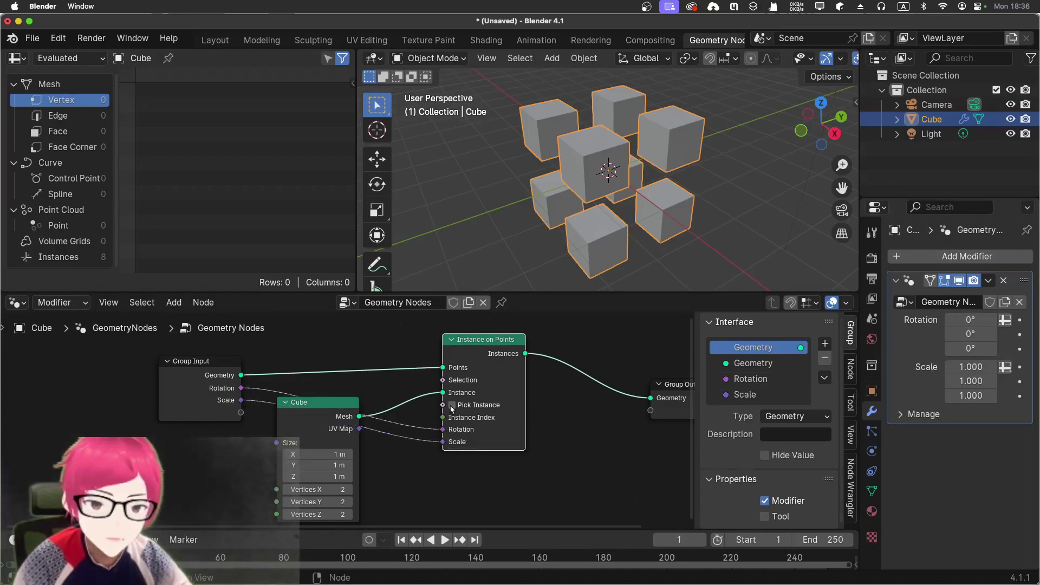
Expose the Cube node's Size as a group input by linking it to Group Input's empty socket
{"action": "scroll", "coordinate": [428, 510], "scroll_direction": "left", "scroll_amount": 5}
{"action": "scroll", "coordinate": [428, 509], "scroll_direction": "down", "scroll_amount": 3}
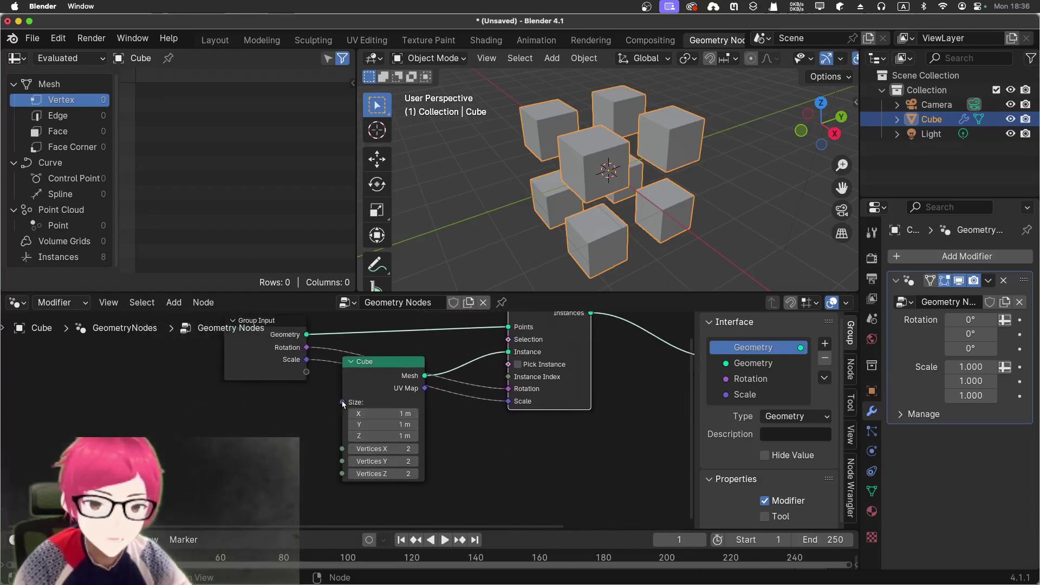
{"action": "left_click_drag", "start_coordinate": [341, 402], "coordinate": [306, 372]}
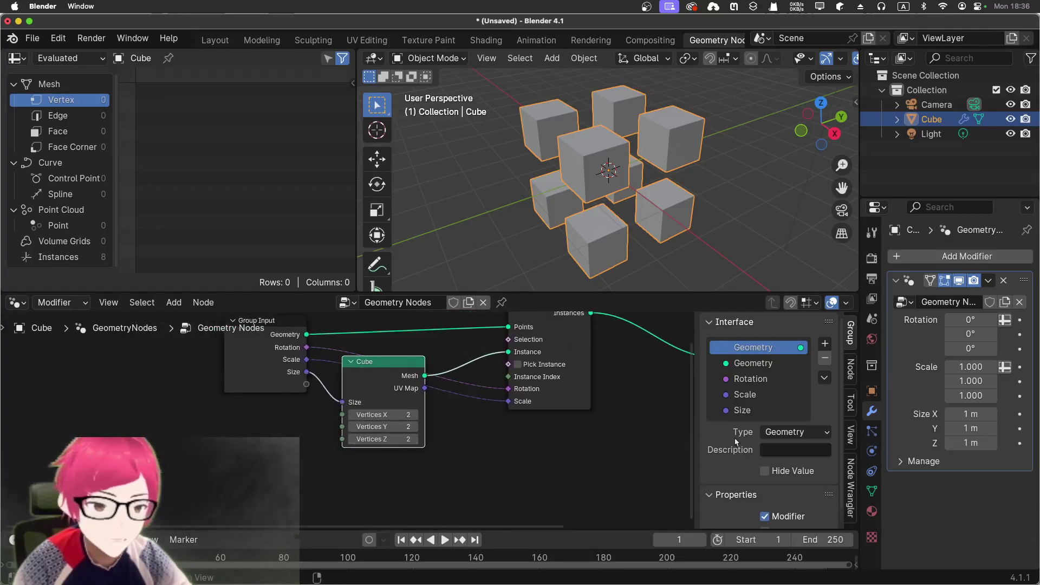
Expose the Cube node's Vertices Y and Vertices Z as group inputs linked to Group Input
{"action": "scroll", "coordinate": [547, 455], "scroll_direction": "right", "scroll_amount": 15}
{"action": "scroll", "coordinate": [547, 455], "scroll_direction": "up", "scroll_amount": 3}
{"action": "middle_click_drag", "start_coordinate": [468, 475], "coordinate": [557, 468]}
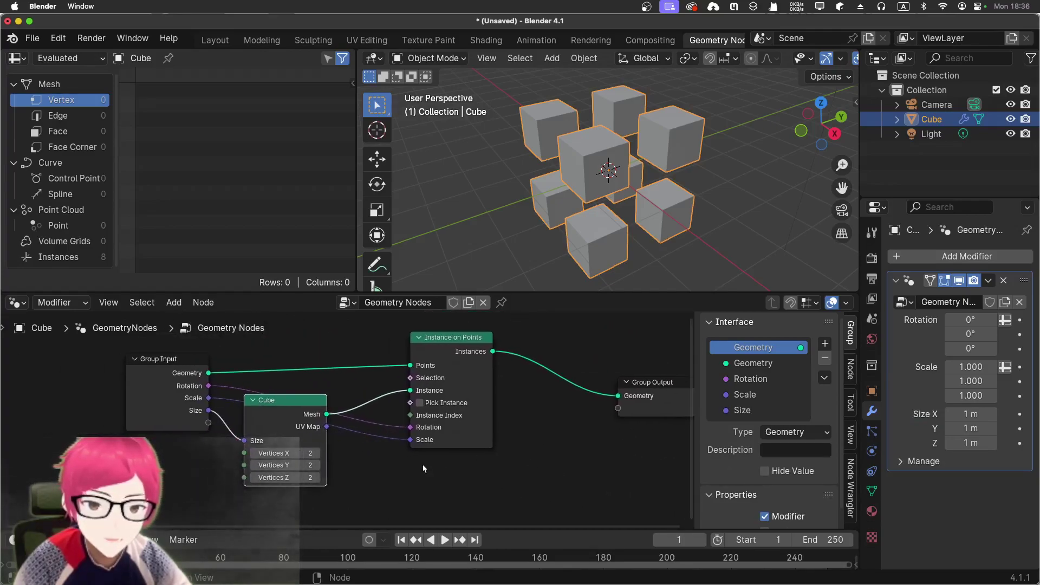
{"action": "middle_click_drag", "start_coordinate": [421, 466], "coordinate": [516, 441]}
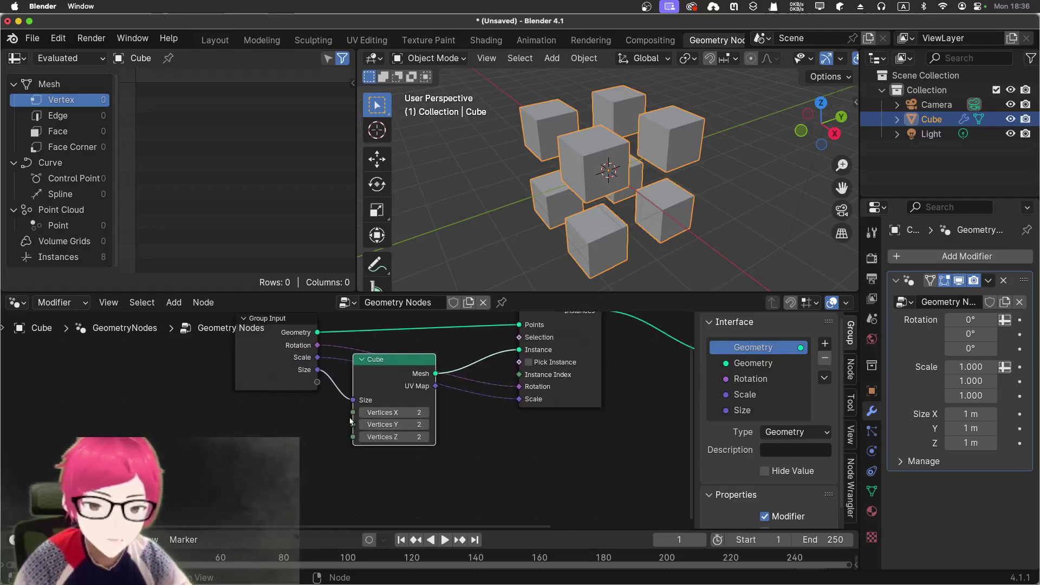
{"action": "left_click_drag", "start_coordinate": [353, 425], "coordinate": [319, 383]}
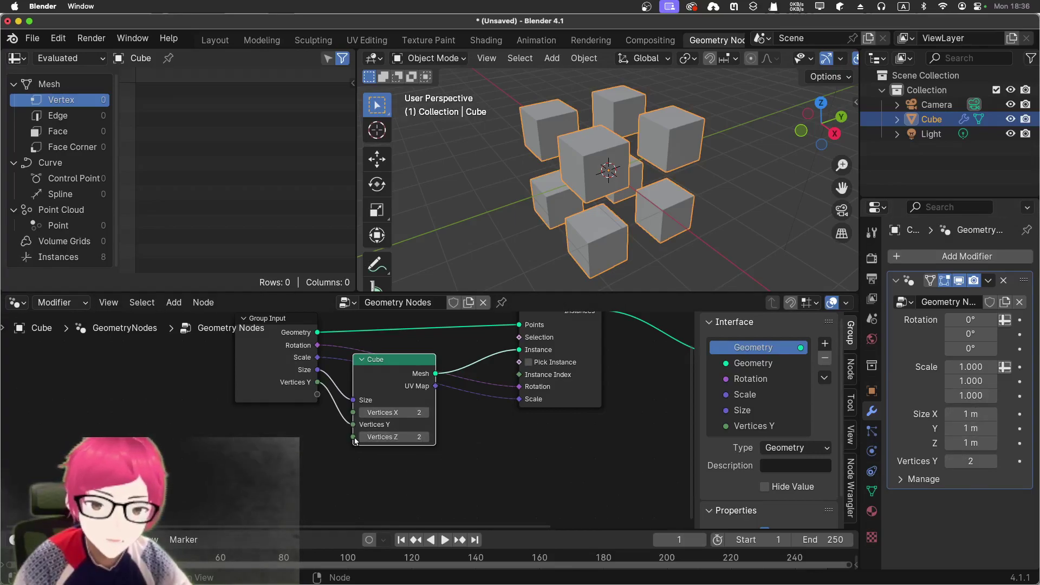
{"action": "left_click_drag", "start_coordinate": [354, 437], "coordinate": [317, 395]}
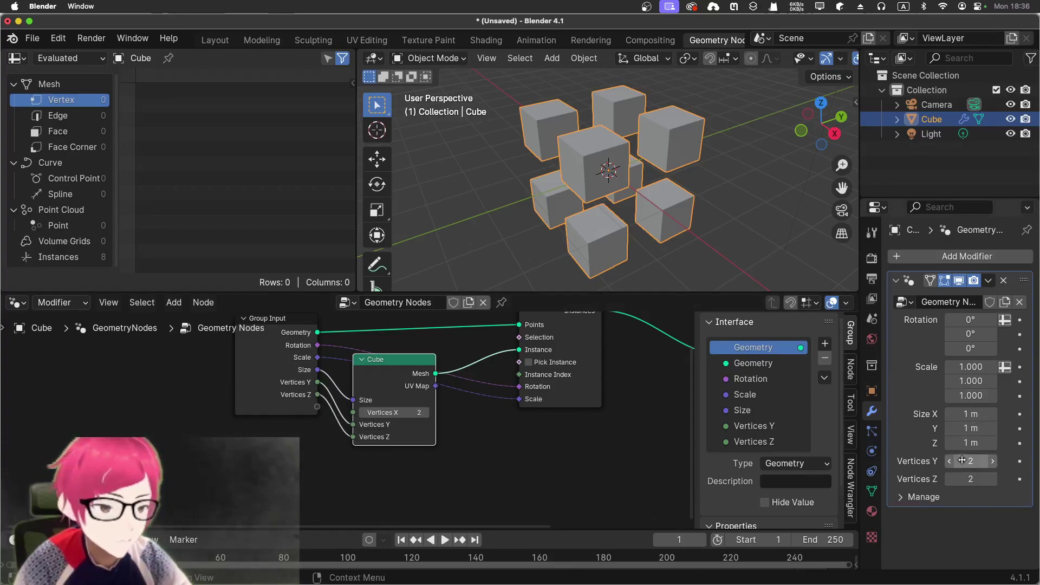
Adjust the exposed modifier values, setting Size X to 1.29 m and the Z scale to 1.010
{"action": "left_click_drag", "start_coordinate": [966, 459], "coordinate": [936, 461]}
{"action": "mouse_move", "coordinate": [970, 414]}
{"action": "left_mouse_down"}
{"action": "mouse_move", "coordinate": [985, 414]}
{"action": "mouse_move", "coordinate": [991, 395]}
{"action": "mouse_move", "coordinate": [973, 396]}
{"action": "left_mouse_up"}
{"action": "middle_click_drag", "start_coordinate": [639, 430], "coordinate": [503, 442]}
{"action": "scroll", "coordinate": [600, 441], "scroll_direction": "down", "scroll_amount": 1}
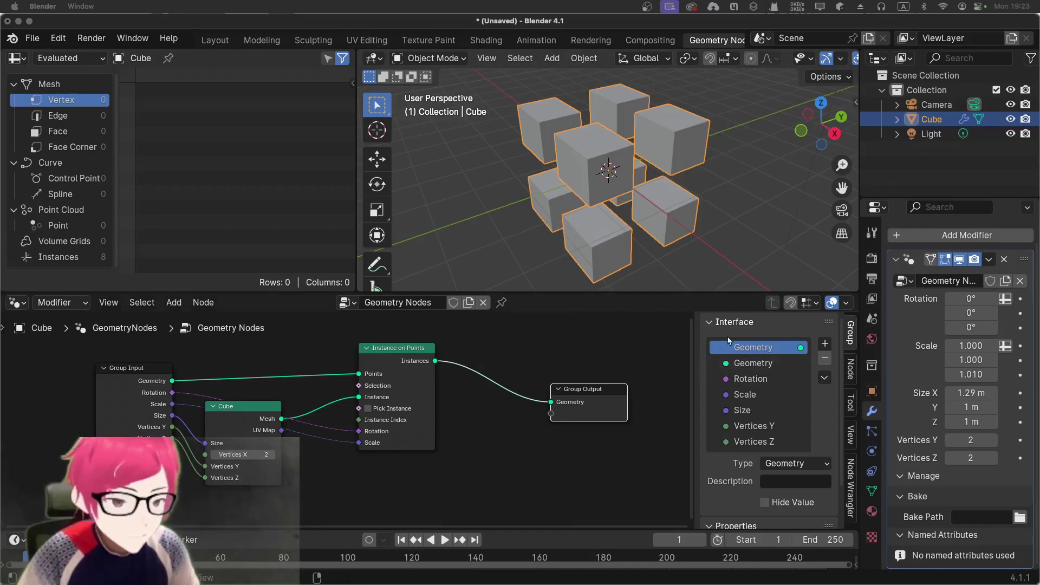
Try an X rotation of about 1.1° on the modifier's Rotation input and reset it to 0°
{"action": "left_click", "coordinate": [658, 371]}
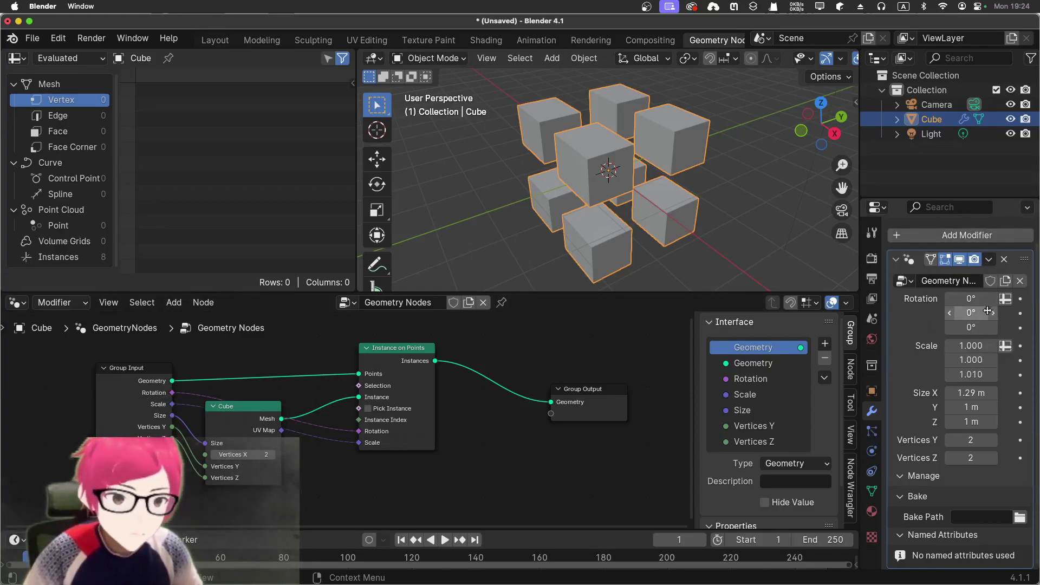
{"action": "left_click_drag", "start_coordinate": [962, 298], "coordinate": [970, 299]}
{"action": "double_click", "coordinate": [975, 298]}
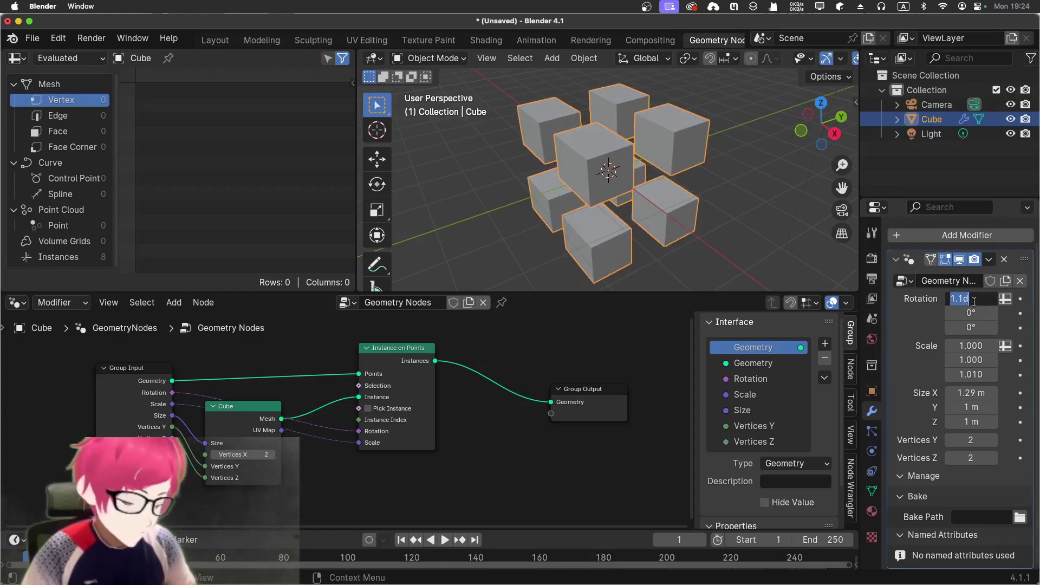
{"action": "type", "text": "0"}
{"action": "key", "text": "Return"}
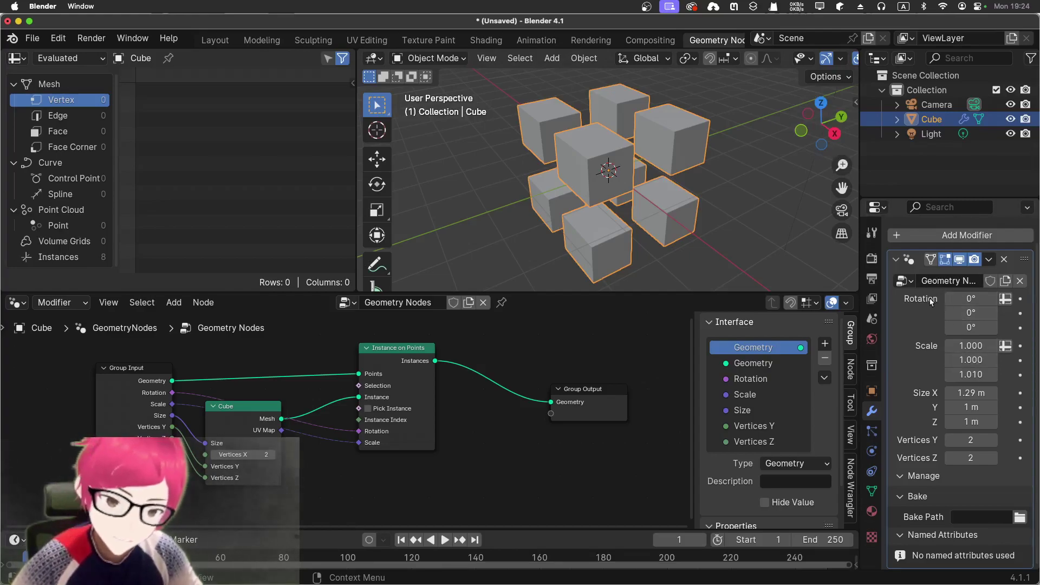
Rename the Rotation group input to Cube Rotation in the node group's interface
{"action": "left_click", "coordinate": [778, 379]}
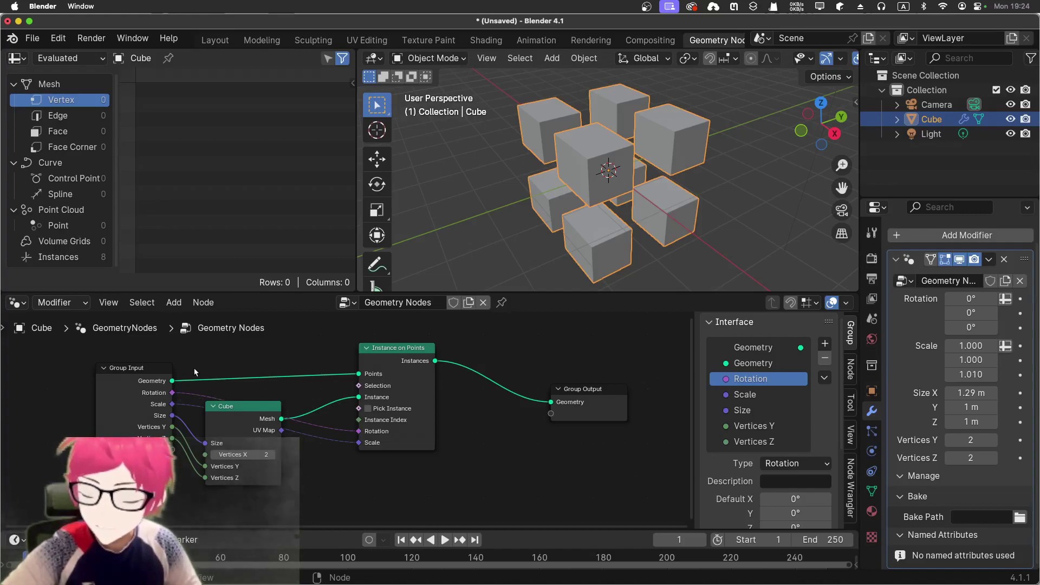
{"action": "double_click", "coordinate": [771, 379]}
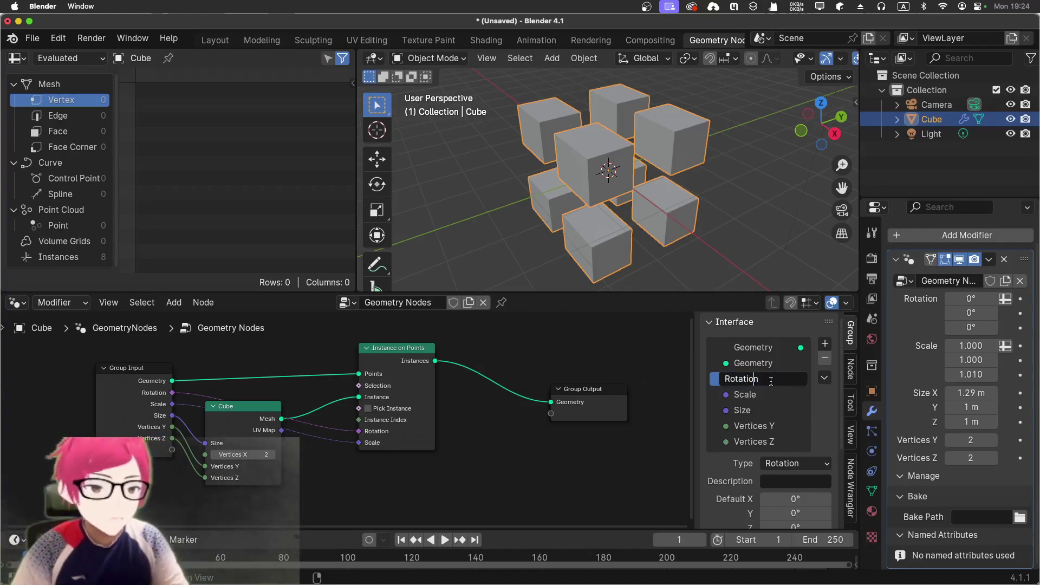
{"action": "type", "text": "Cube"}
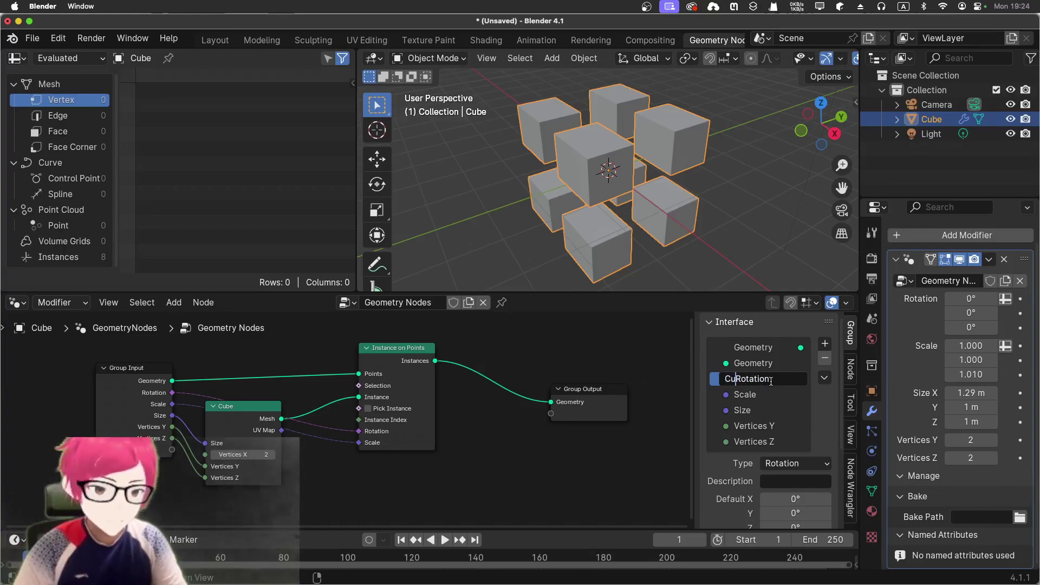
{"action": "key", "text": "Return"}
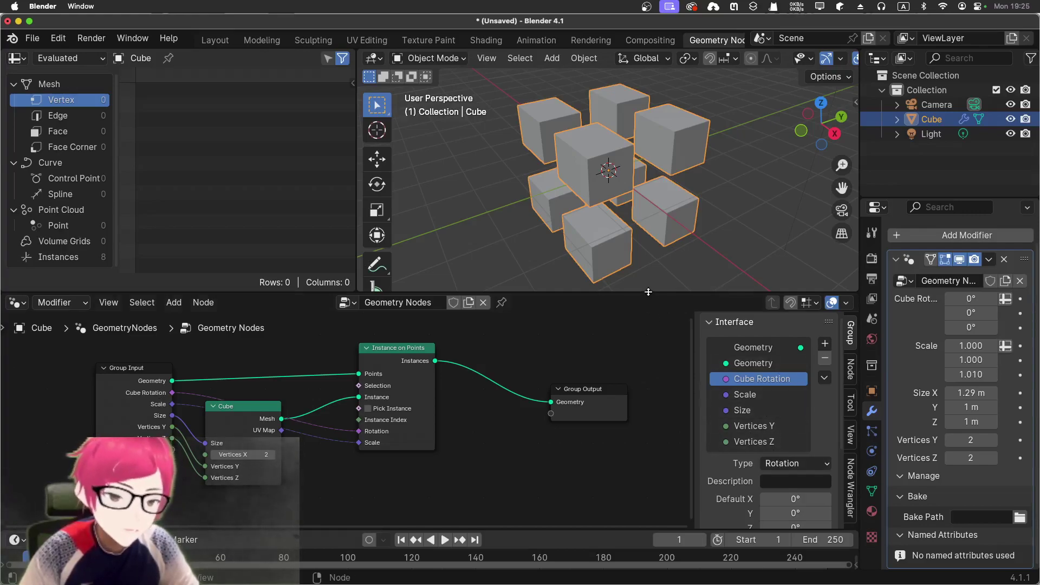
Enlarge the node editor upward and widen its sidebar to make room for the interface settings
{"action": "left_click_drag", "start_coordinate": [648, 292], "coordinate": [648, 262]}
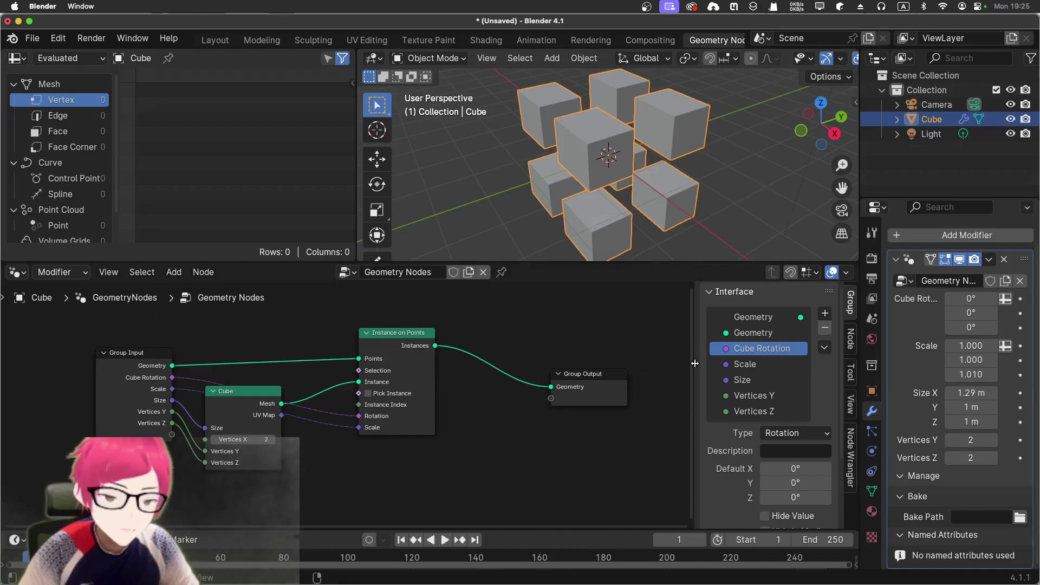
{"action": "left_click_drag", "start_coordinate": [695, 363], "coordinate": [599, 347]}
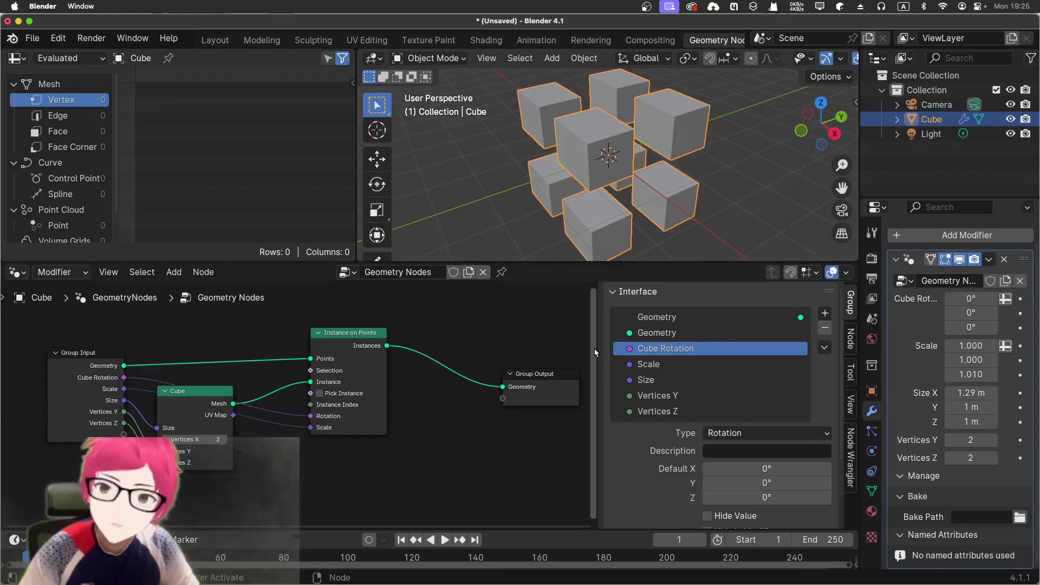
Try changing the Cube Rotation input's type to Image, and undo the last changes to the interface
{"action": "left_click", "coordinate": [762, 433]}
{"action": "left_click", "coordinate": [754, 420]}
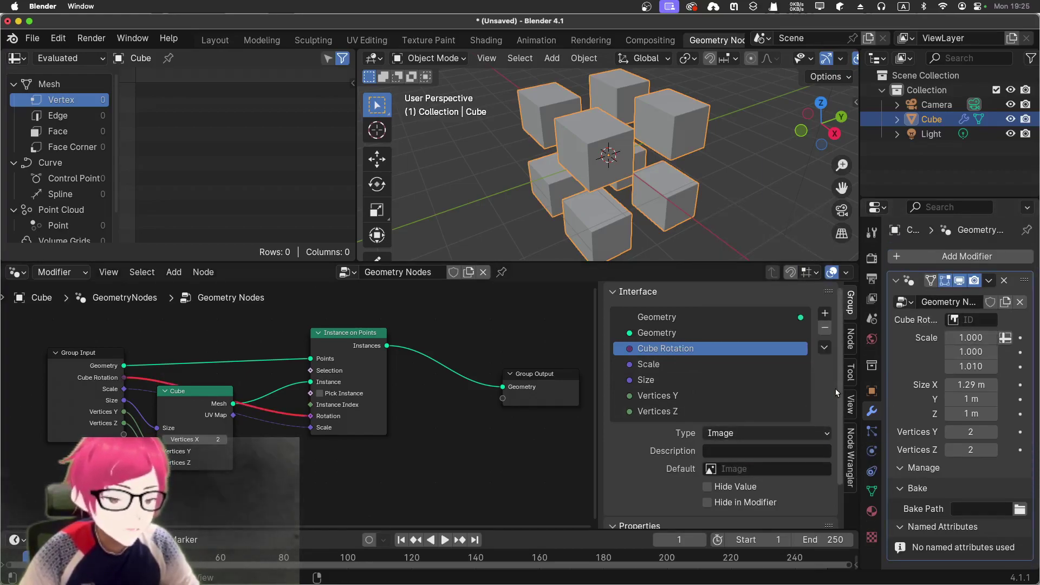
{"action": "left_click", "coordinate": [740, 433]}
{"action": "left_click", "coordinate": [739, 432]}
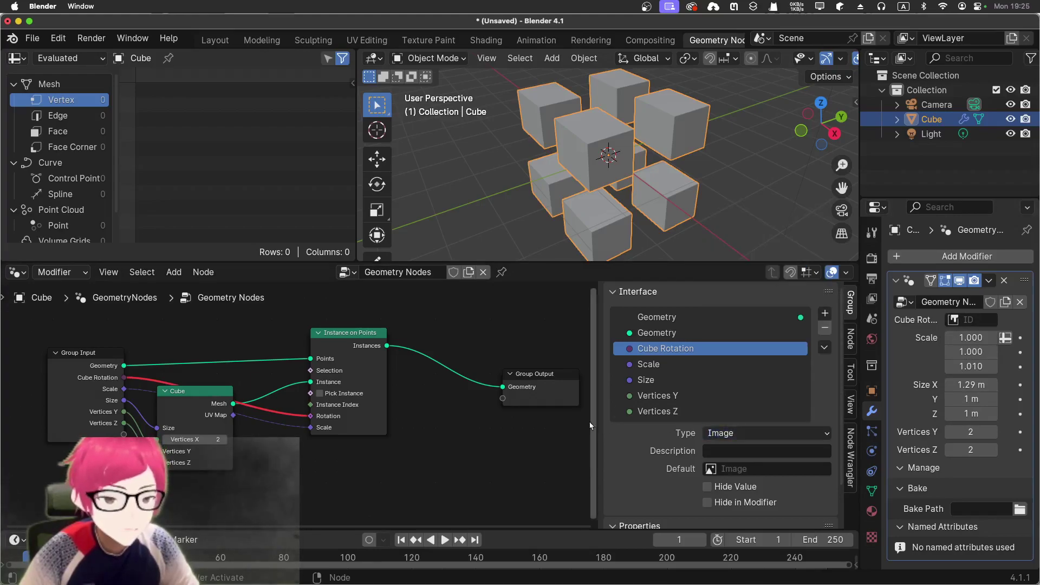
{"action": "key", "text": "ctrl+z"}
{"action": "key", "text": "ctrl+z"}
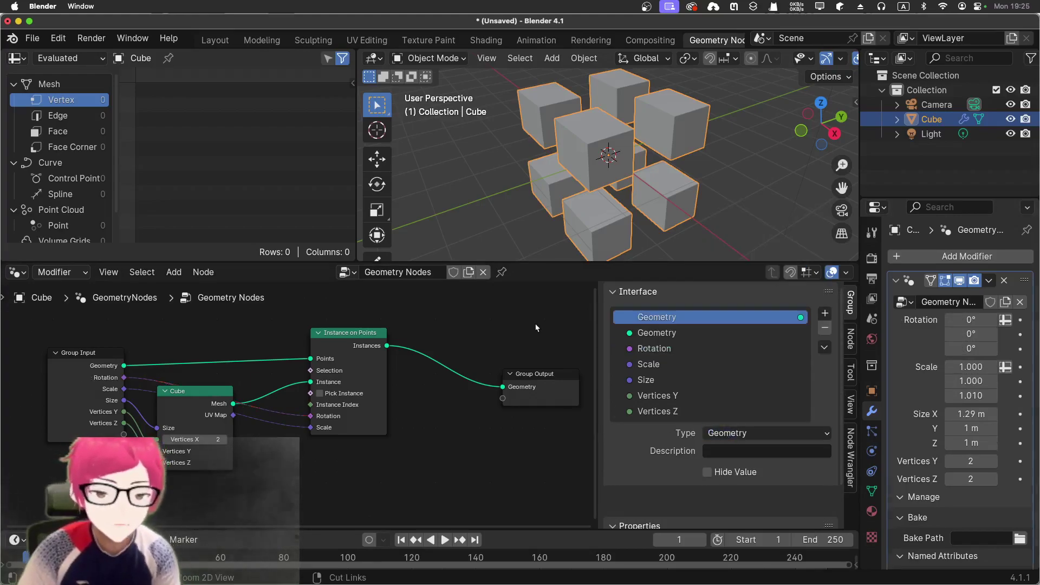
Add the prefix Cube to the Rotation input's name so it reads Cube Rotation, keeping its type as Rotation
{"action": "double_click", "coordinate": [693, 334]}
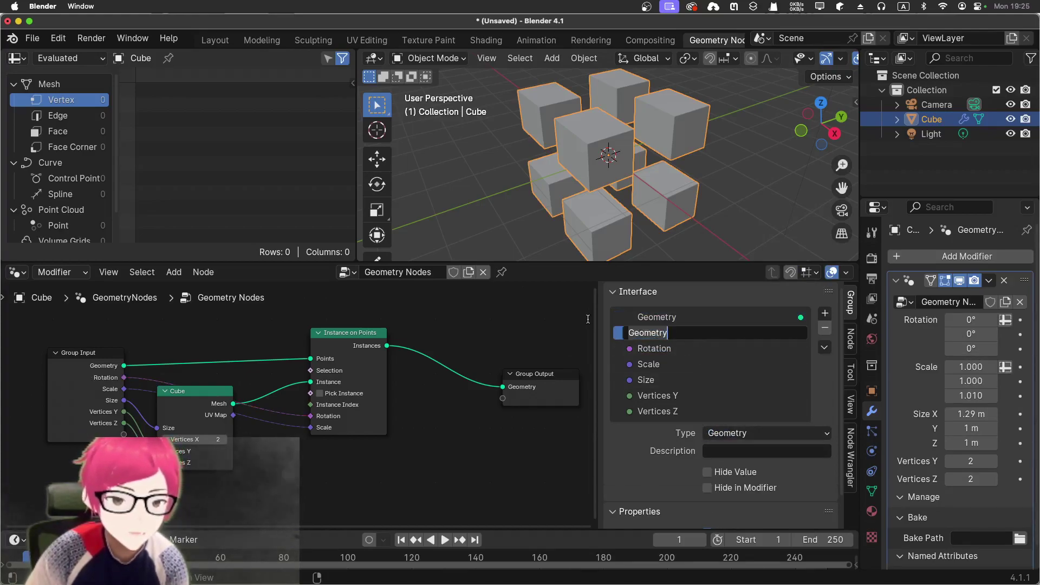
{"action": "left_click", "coordinate": [648, 349]}
{"action": "double_click", "coordinate": [648, 348]}
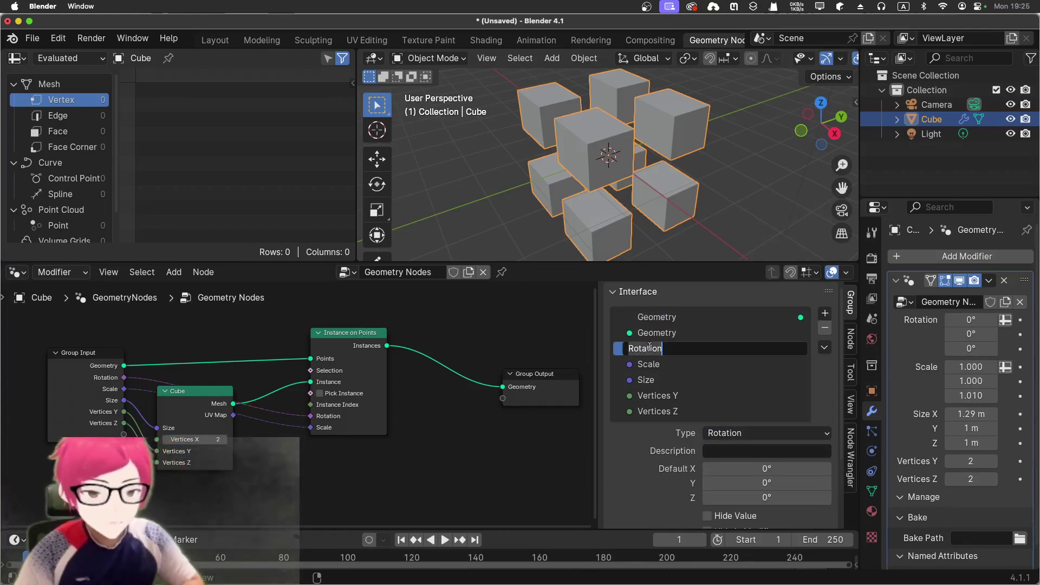
{"action": "key", "text": "Home"}
{"action": "type", "text": "Cube"}
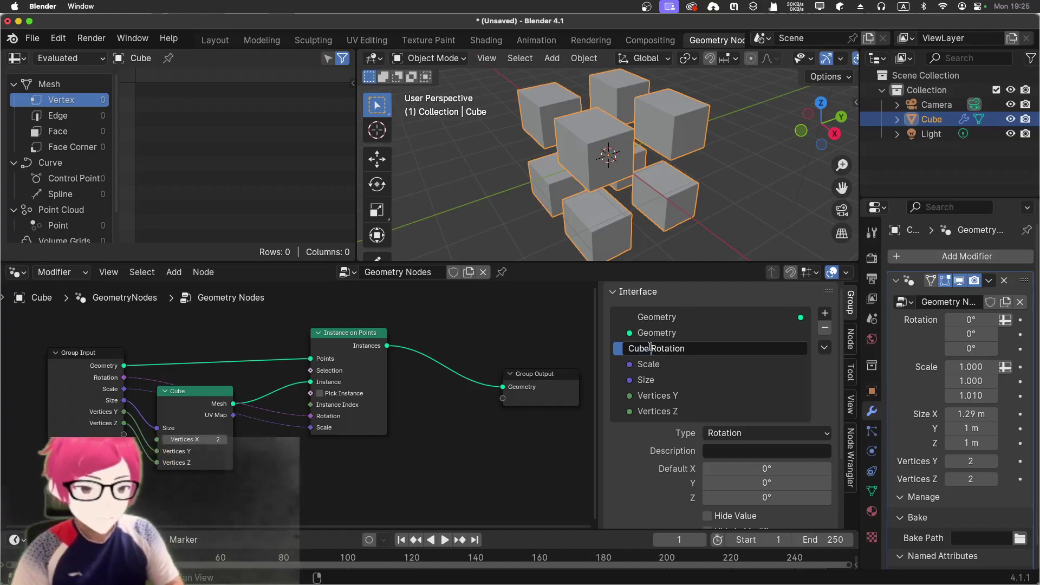
{"action": "key", "text": "Return"}
{"action": "left_click", "coordinate": [798, 438]}
{"action": "left_click", "coordinate": [798, 436]}
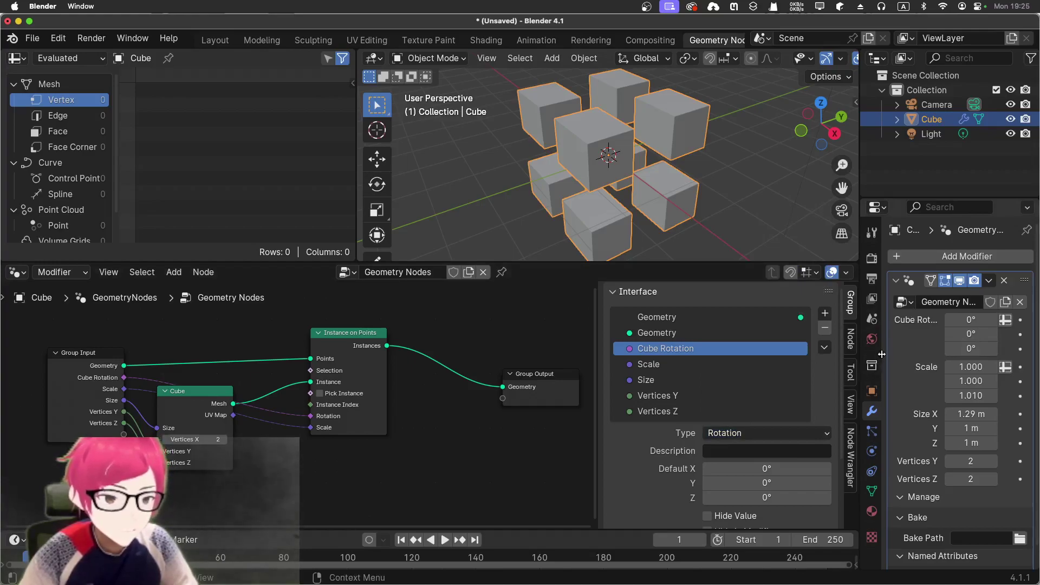
Widen the properties editor so full input names fit, and show the Cube Rotation input's default and visibility options
{"action": "left_click_drag", "start_coordinate": [881, 354], "coordinate": [783, 355]}
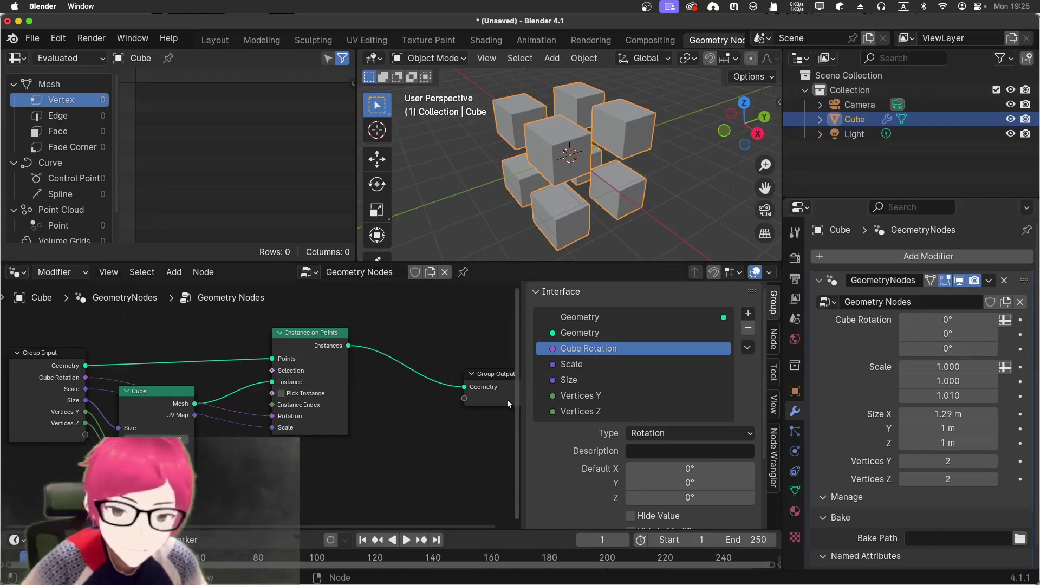
{"action": "scroll", "coordinate": [632, 472], "scroll_direction": "down", "scroll_amount": 4}
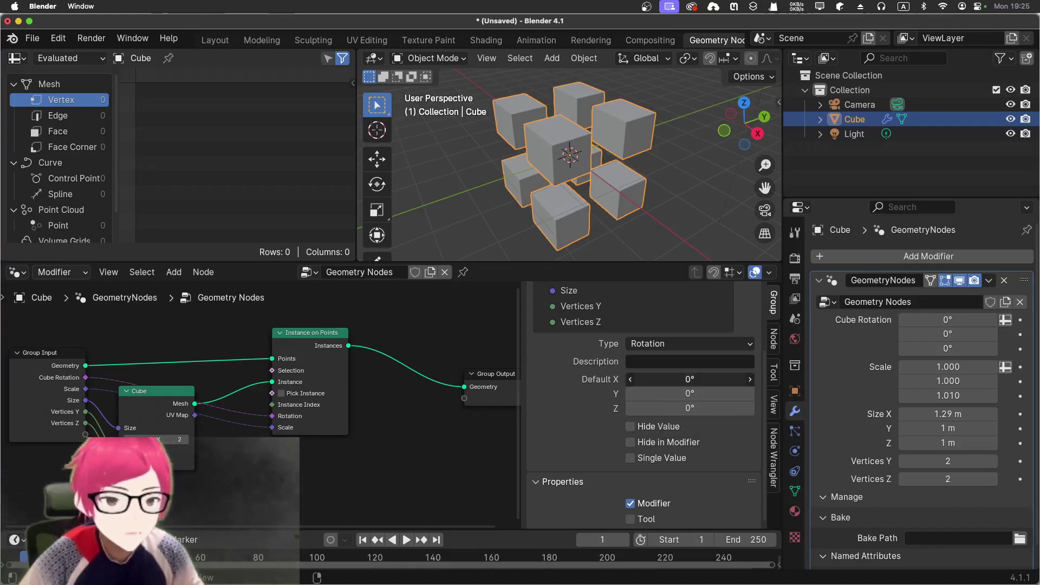
Set the Cube Rotation input's default X angle to 45°, and nudge it down slightly to 44.8°
{"action": "left_click", "coordinate": [675, 381]}
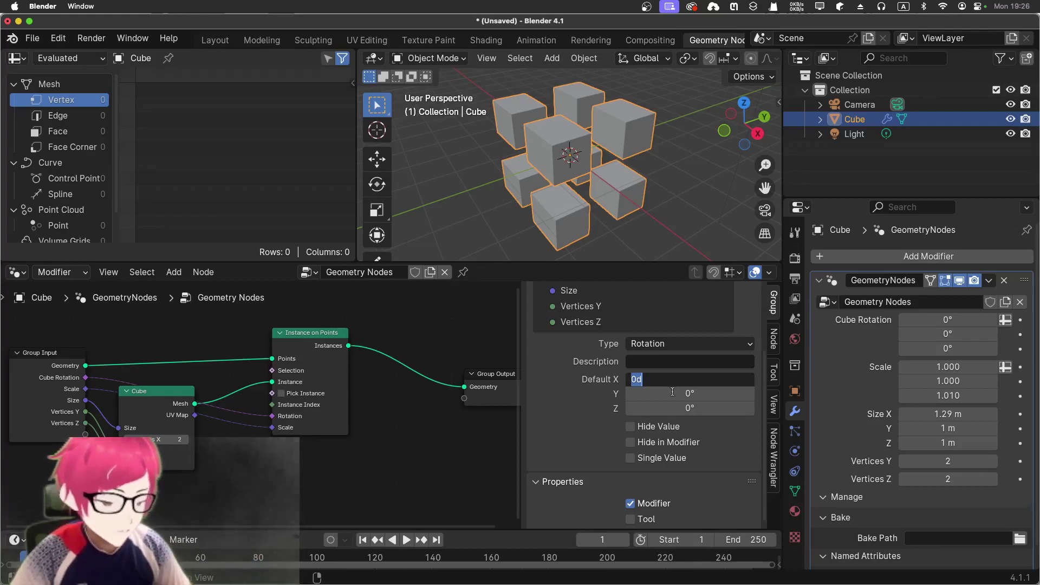
{"action": "type", "text": "45"}
{"action": "key", "text": "Return"}
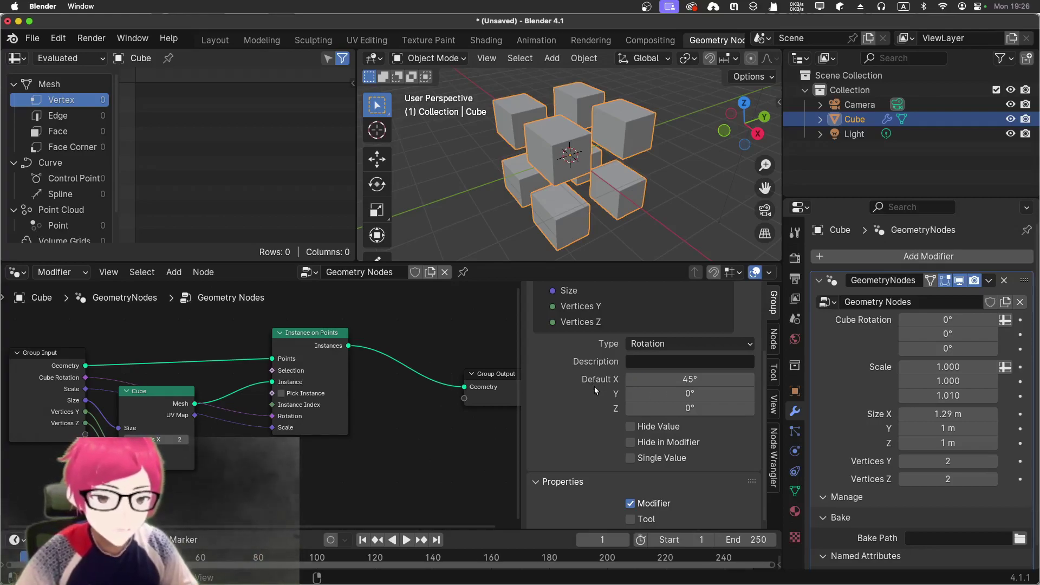
{"action": "mouse_move", "coordinate": [671, 379]}
{"action": "left_mouse_down"}
{"action": "mouse_move", "coordinate": [653, 379]}
{"action": "mouse_move", "coordinate": [669, 379]}
{"action": "left_mouse_up"}
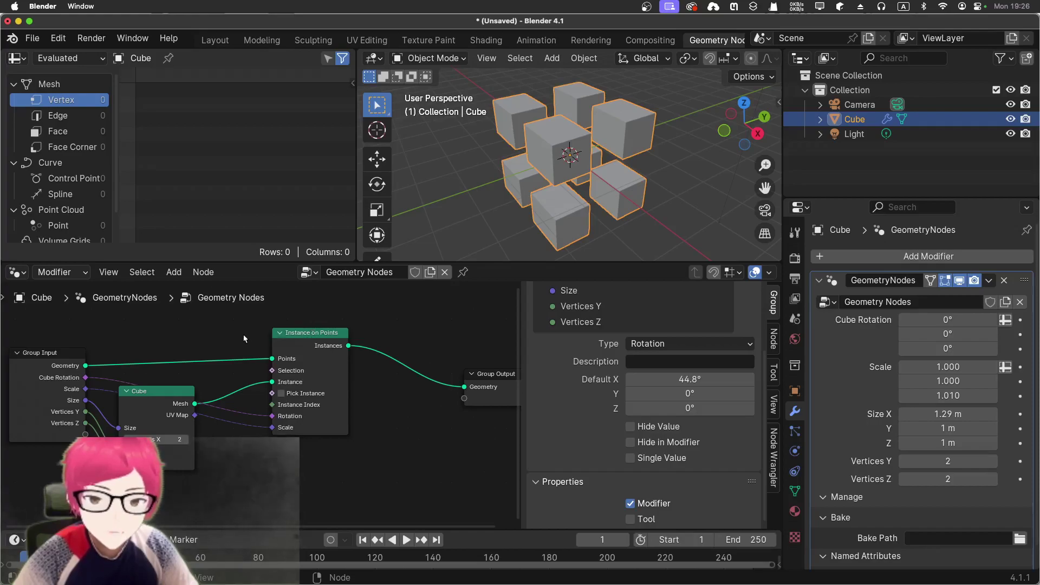
Compare the Geometry input and output entries of the interface with their nodes, and rename the input as Input Geometry
{"action": "mouse_move", "coordinate": [243, 333]}
{"action": "middle_mouse_down"}
{"action": "mouse_move", "coordinate": [308, 332]}
{"action": "mouse_move", "coordinate": [256, 336]}
{"action": "middle_mouse_up"}
{"action": "scroll", "coordinate": [623, 374], "scroll_direction": "up", "scroll_amount": 4}
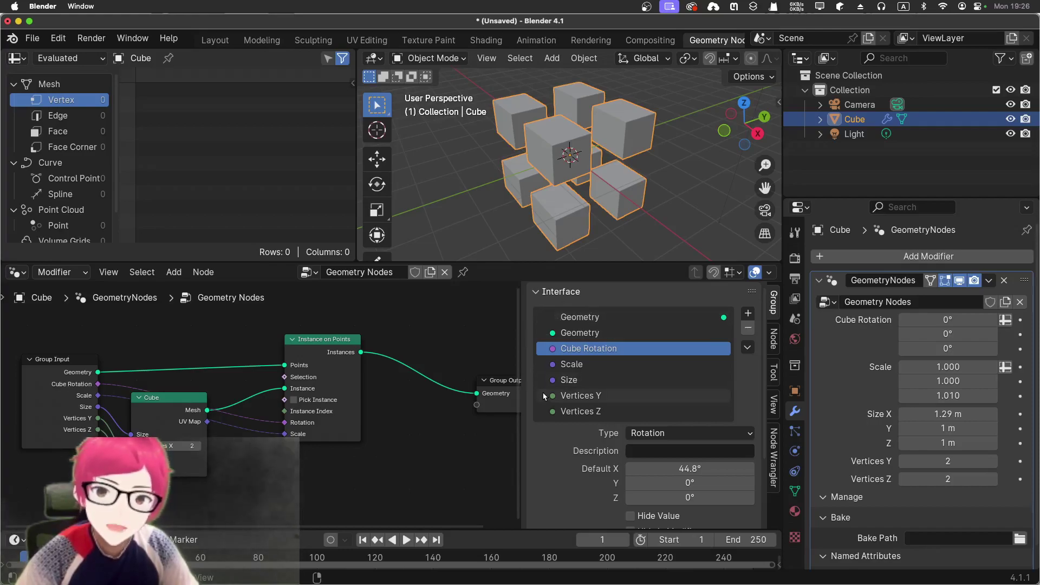
{"action": "left_click", "coordinate": [549, 333]}
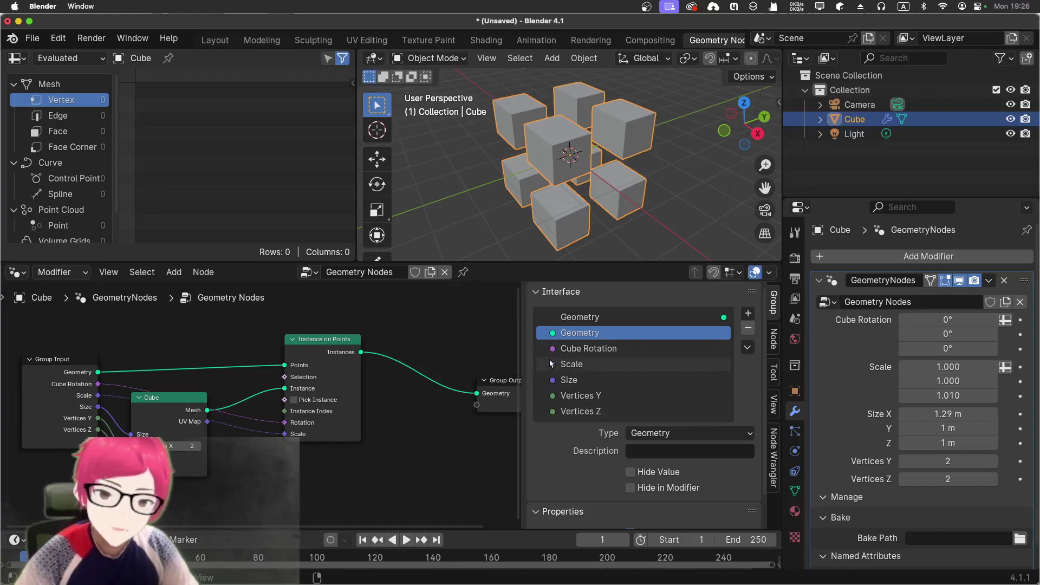
{"action": "left_click", "coordinate": [707, 317]}
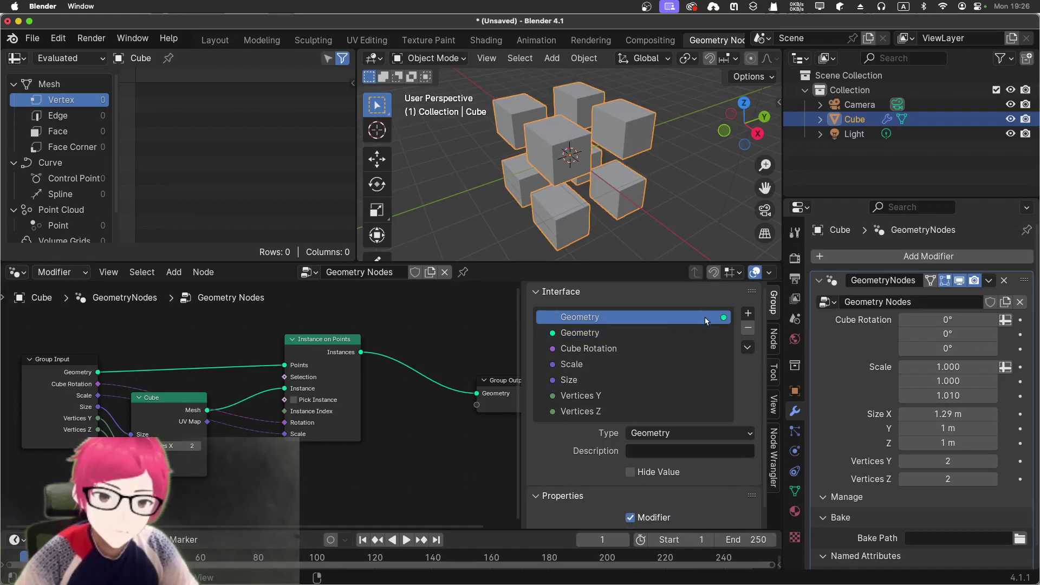
{"action": "middle_click_drag", "start_coordinate": [475, 382], "coordinate": [421, 381]}
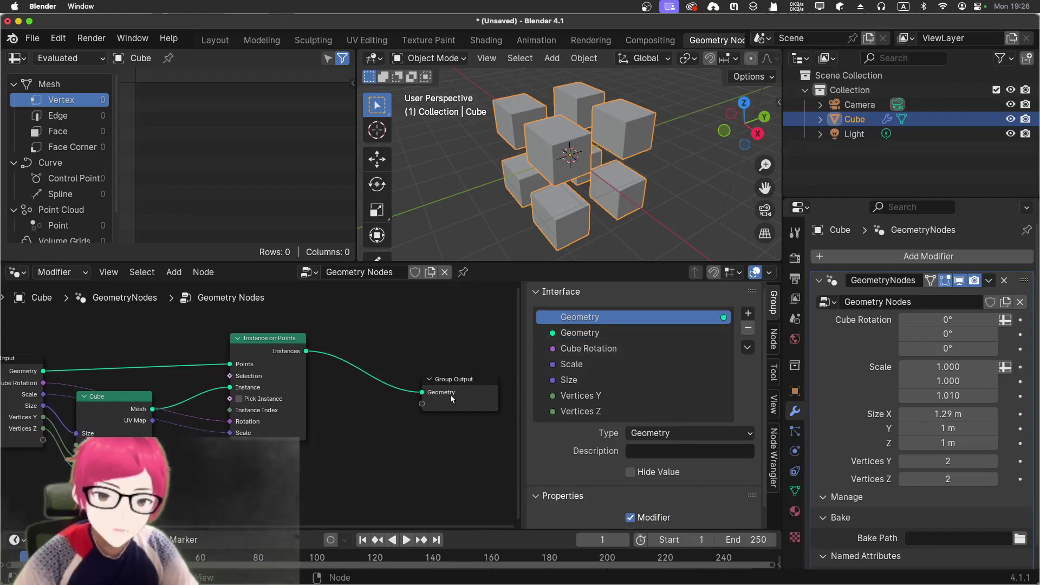
{"action": "middle_click_drag", "start_coordinate": [433, 332], "coordinate": [52, 338]}
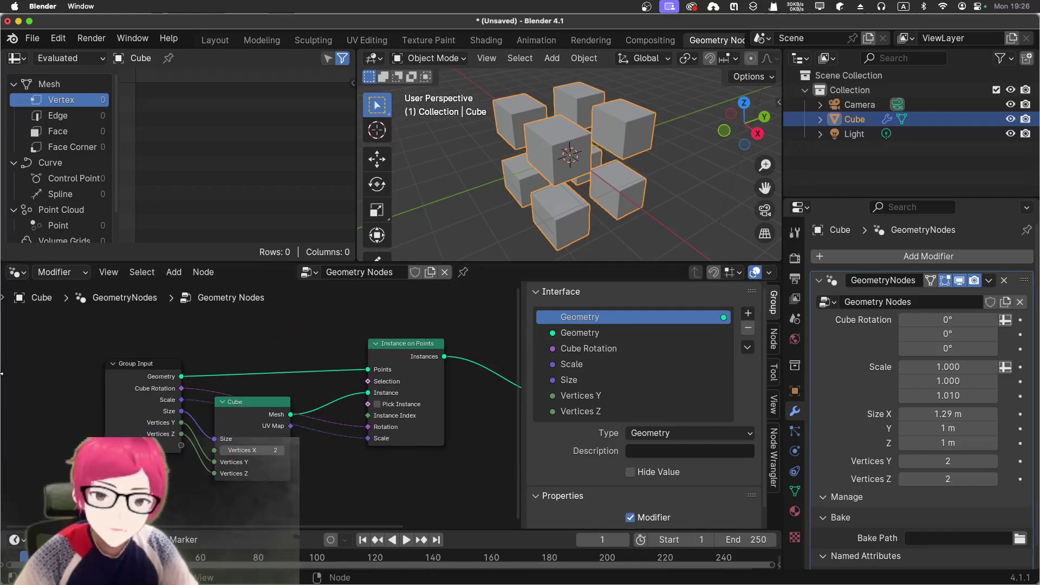
{"action": "left_click", "coordinate": [596, 332]}
{"action": "double_click", "coordinate": [569, 334]}
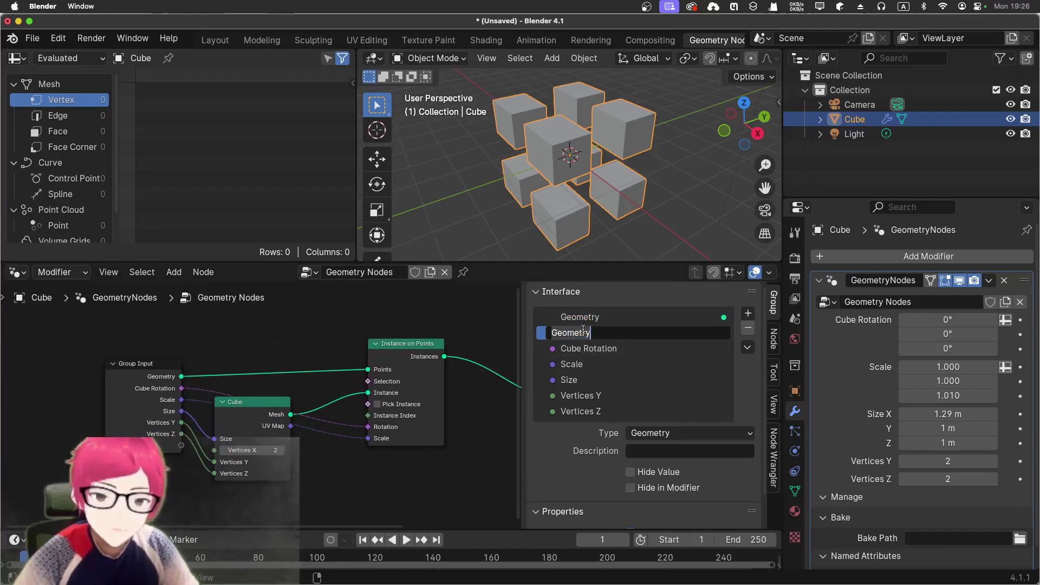
{"action": "key", "text": "Home"}
{"action": "type", "text": "Input"}
{"action": "key", "text": "Return"}
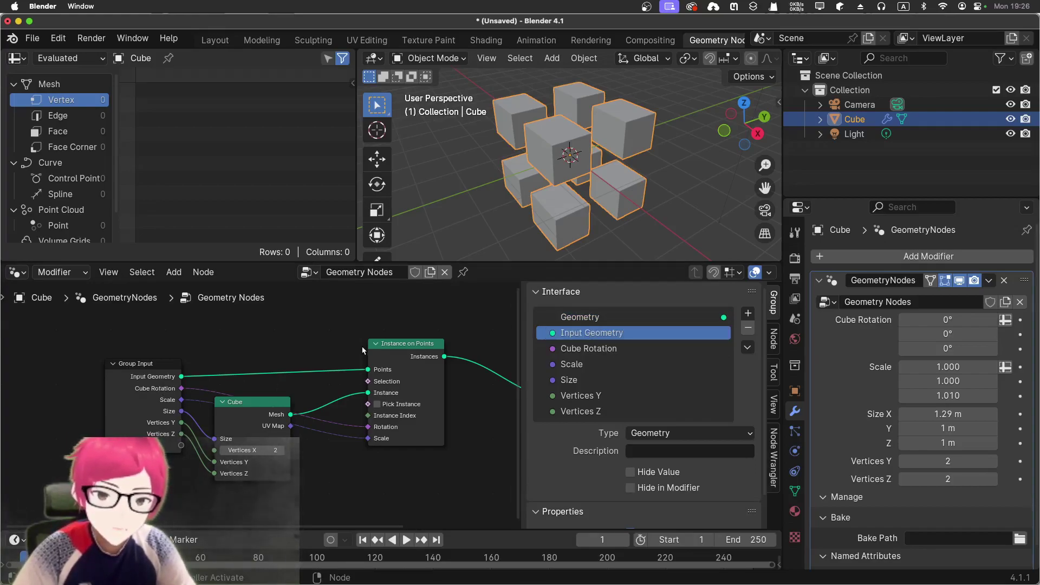
Rename the Geometry output in the group interface as OutPut Geometry and check its socket on the Group Output node
{"action": "scroll", "coordinate": [157, 387], "scroll_direction": "right", "scroll_amount": 5}
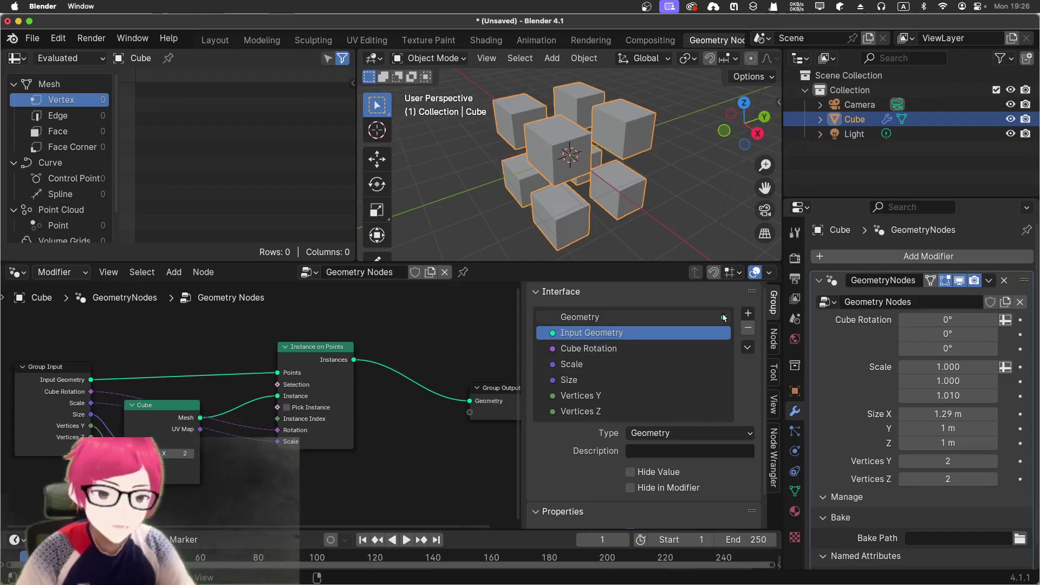
{"action": "double_click", "coordinate": [654, 313]}
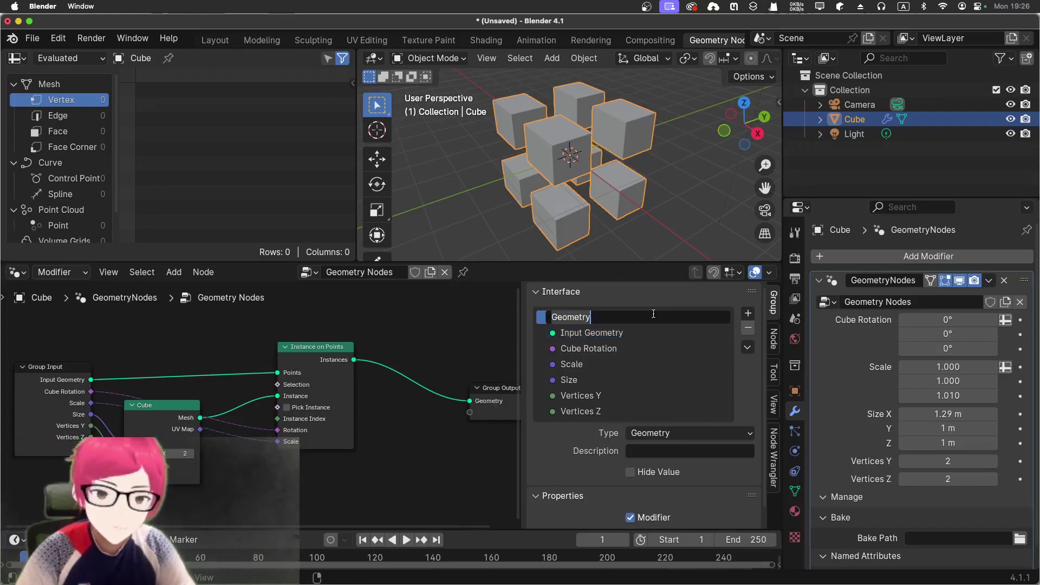
{"action": "key", "text": "Home"}
{"action": "type", "text": "OutPut"}
{"action": "key", "text": "Return"}
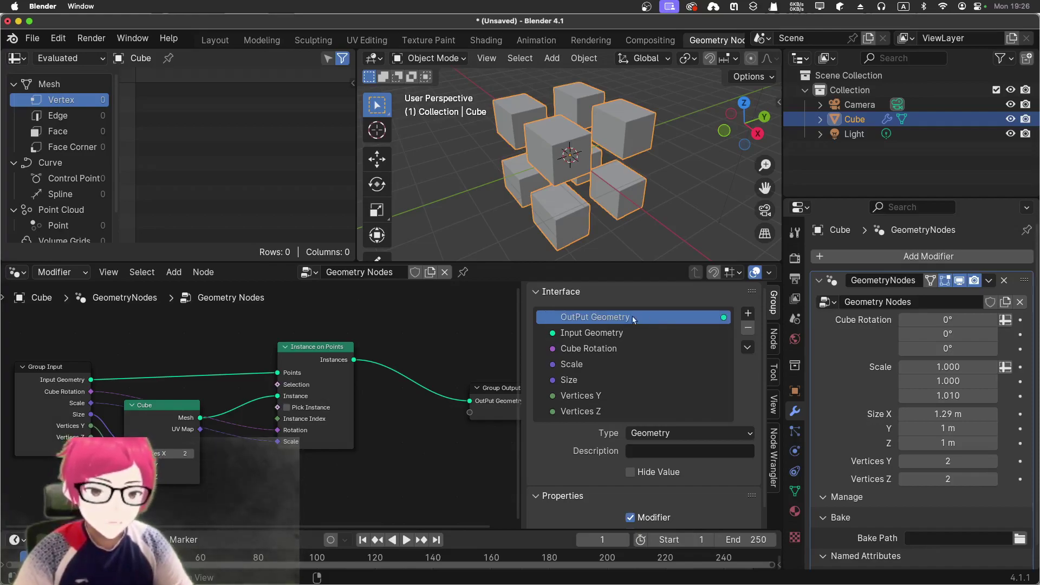
{"action": "middle_click_drag", "start_coordinate": [408, 329], "coordinate": [331, 328]}
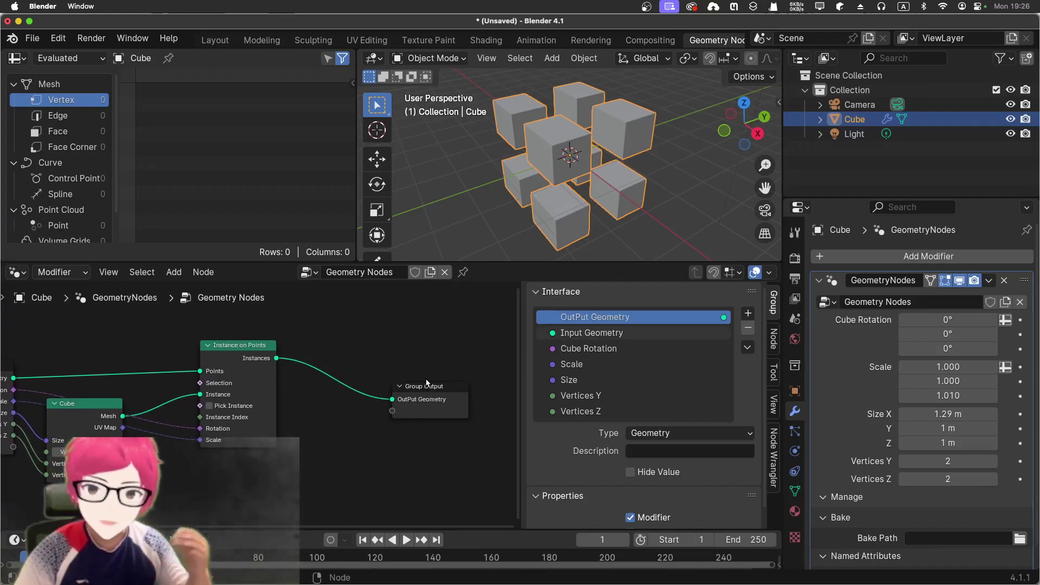